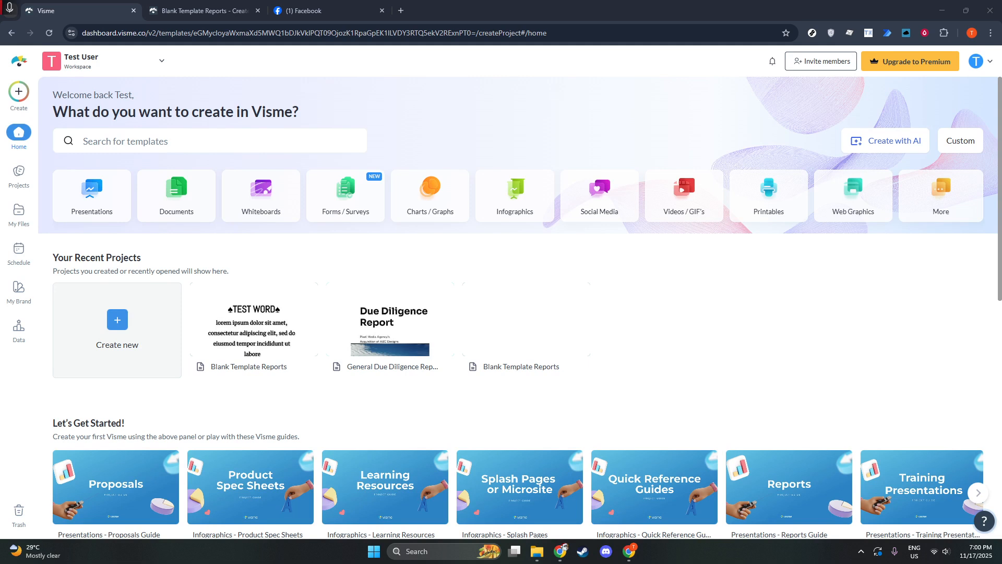
- Start a new project of the Social Media type
click(472, 148)
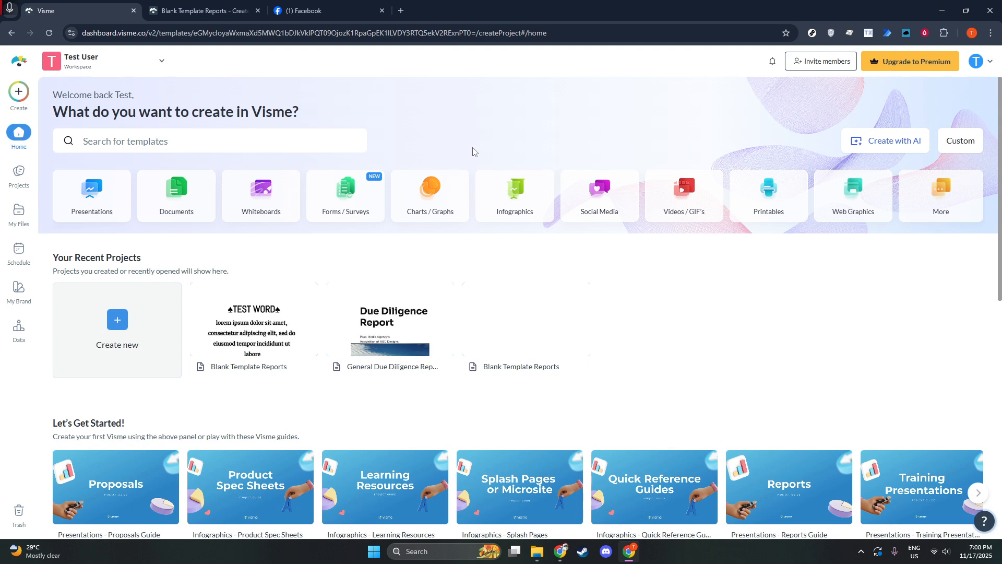
click(25, 105)
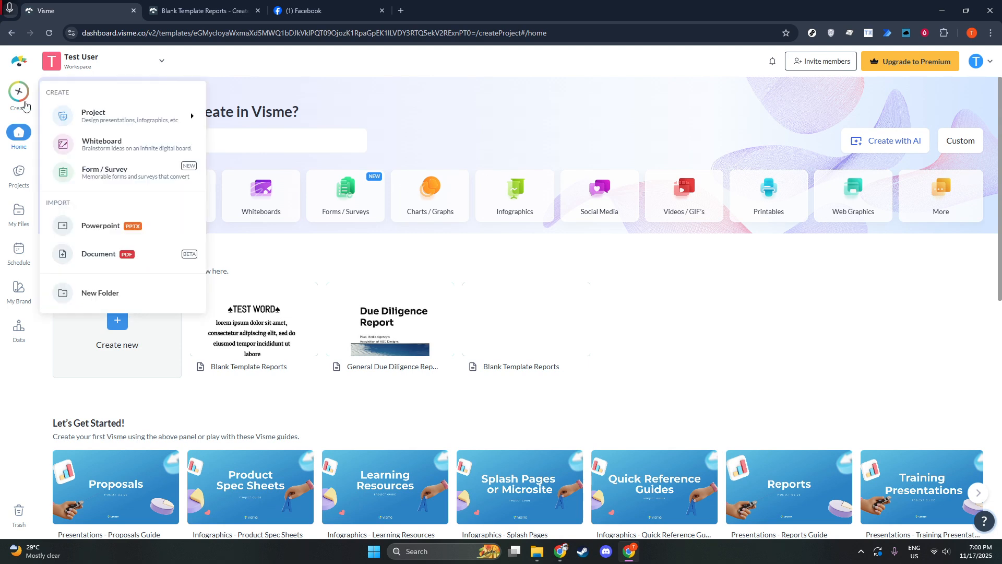
mouse_move(78, 115)
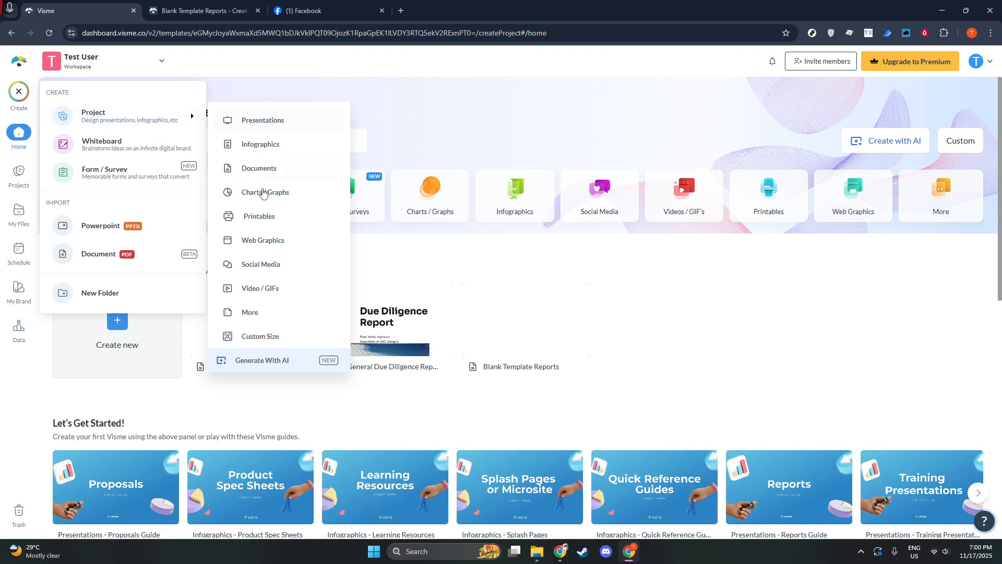
click(267, 265)
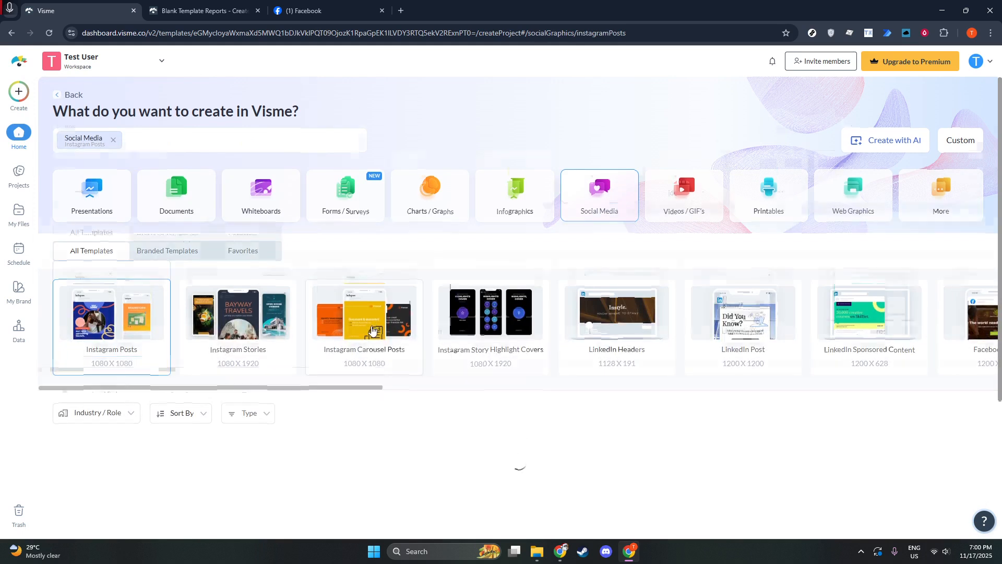
- Show the Facebook Group Covers templates among the social media formats
scroll(371, 324, down, 2)
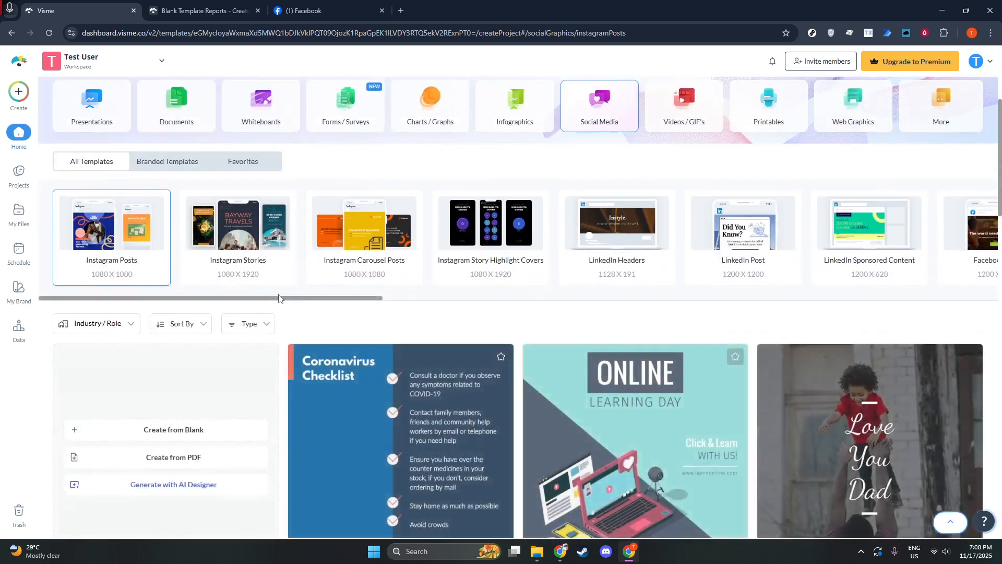
scroll(291, 301, right, 8)
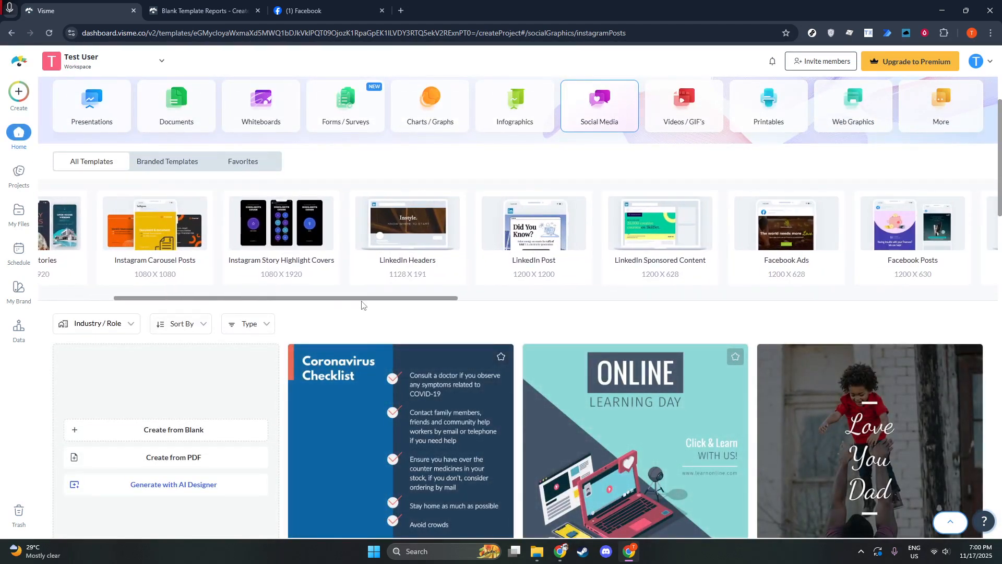
scroll(469, 307, right, 4)
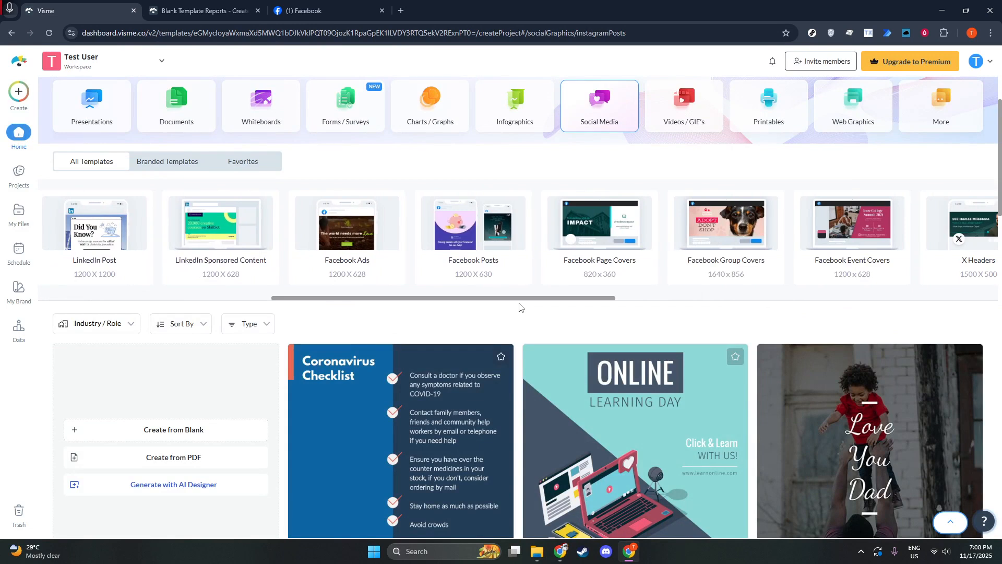
scroll(522, 307, right, 1)
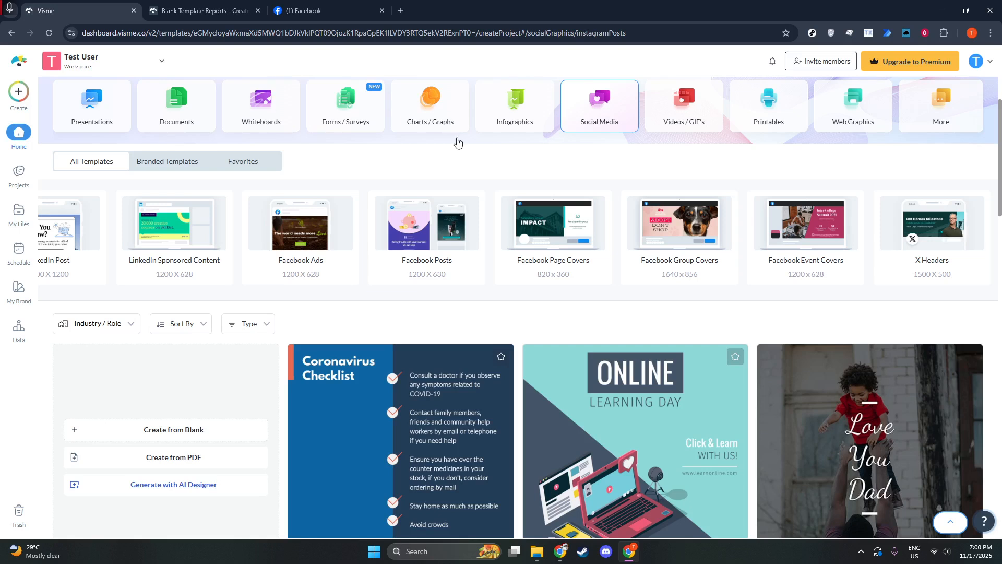
click(675, 234)
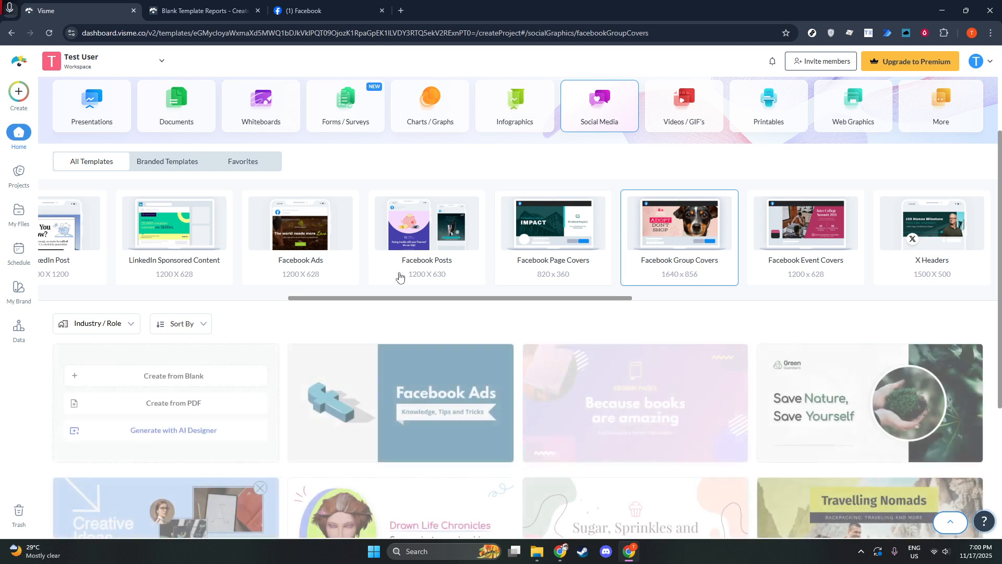
- Open the "Facebook Ads – Knowledge, Tips and Tricks" group cover template for editing
scroll(368, 328, down, 1)
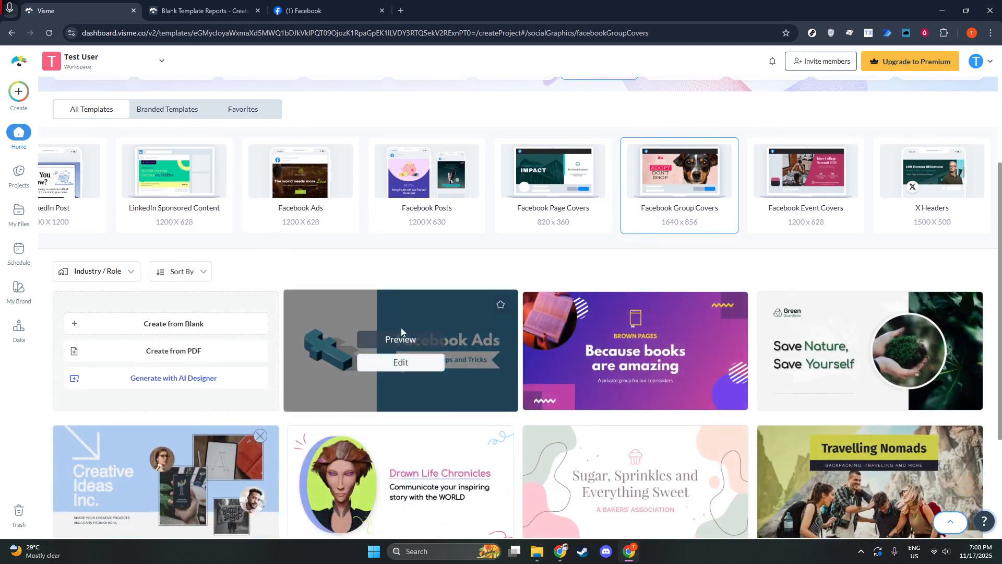
scroll(412, 312, down, 1)
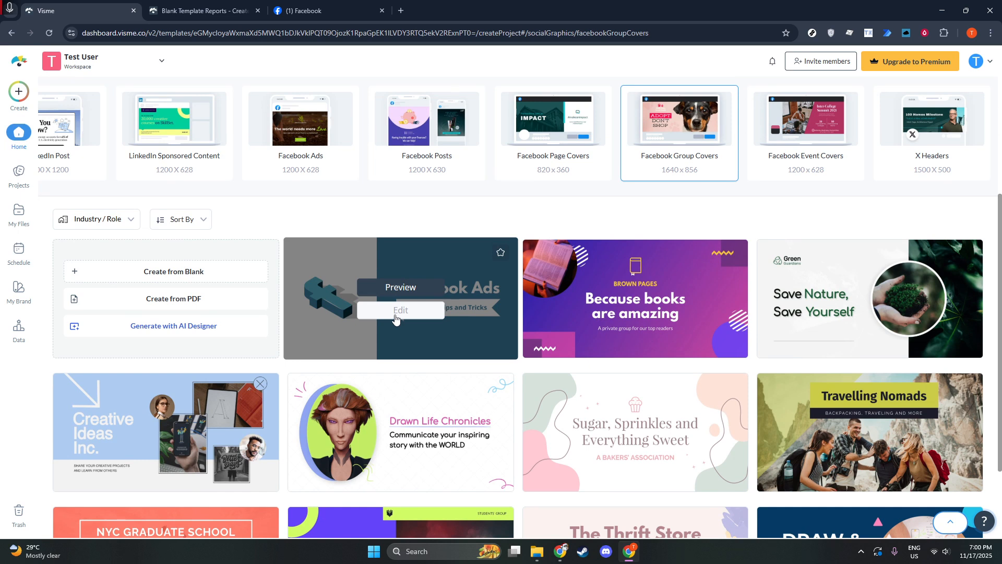
click(395, 314)
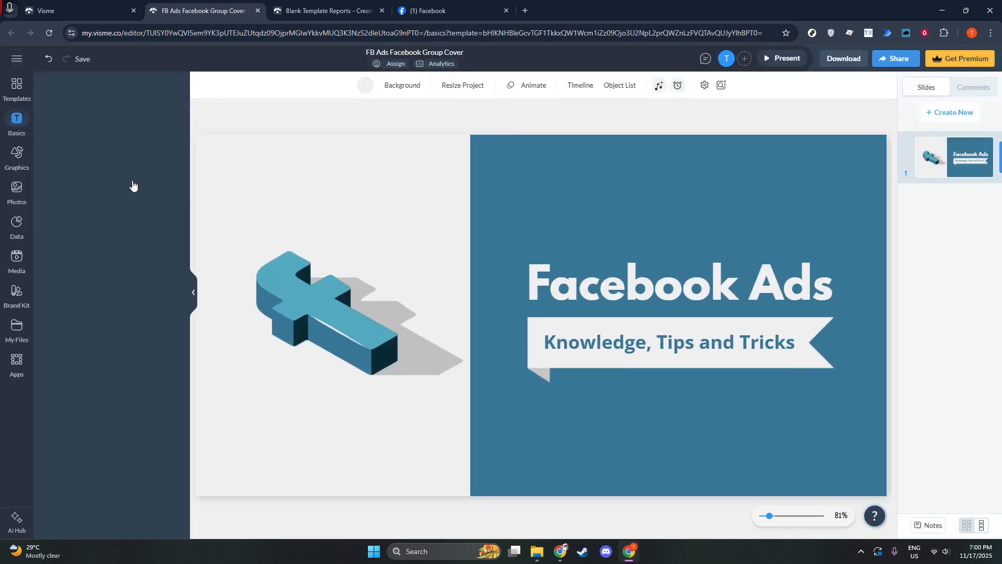
- Set the fill of the large rectangle behind the heading to the palette's bright blue
click(497, 202)
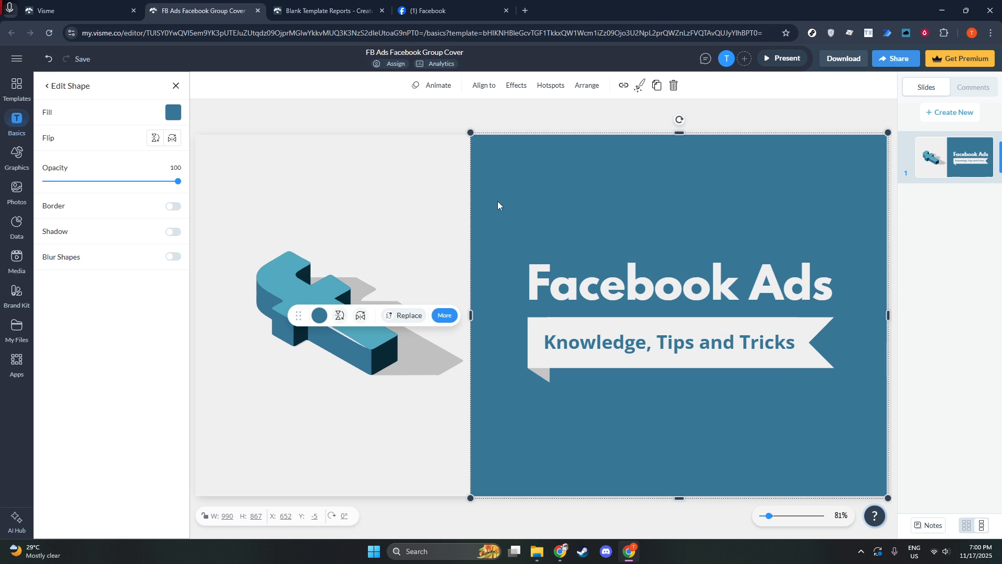
click(173, 112)
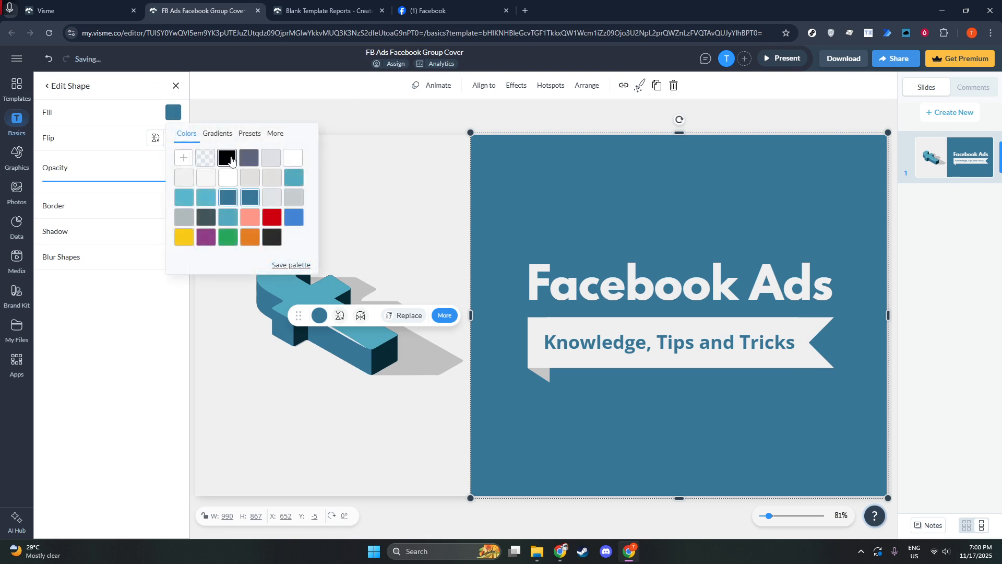
click(227, 157)
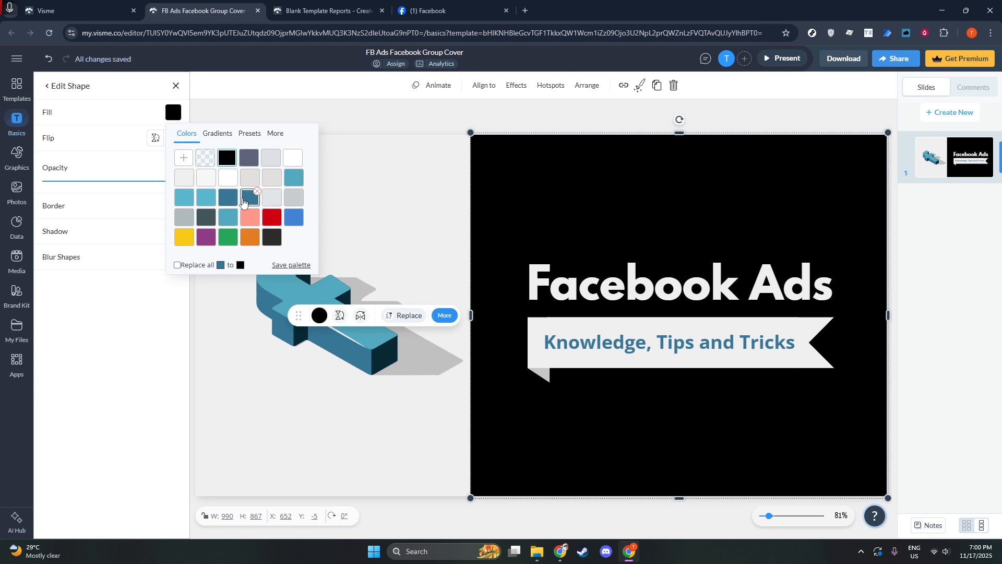
click(243, 202)
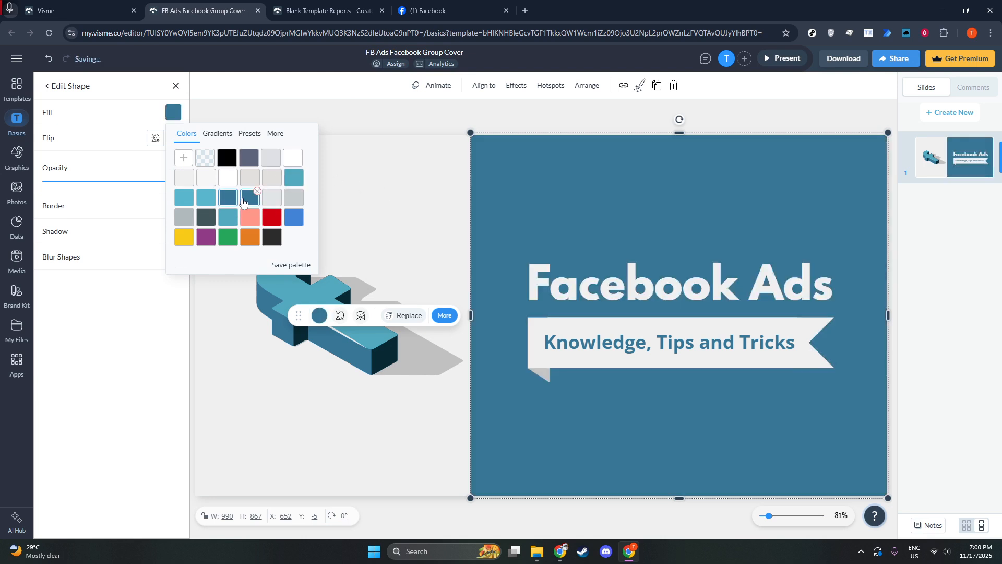
click(291, 222)
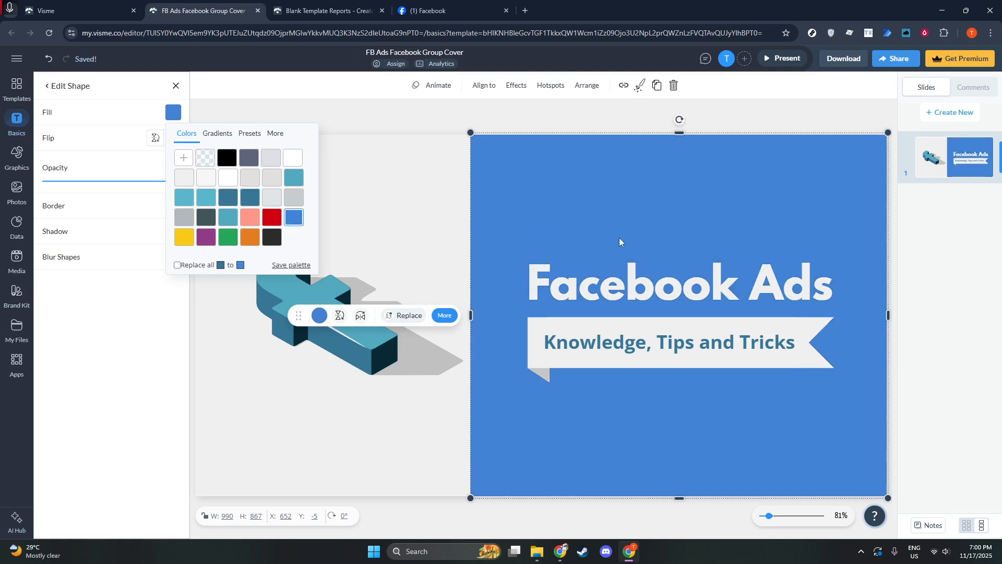
- Recolor the teal top and blue-teal side faces of the 3D Facebook "f" graphic to the same bright blue as the rectangle
click(309, 281)
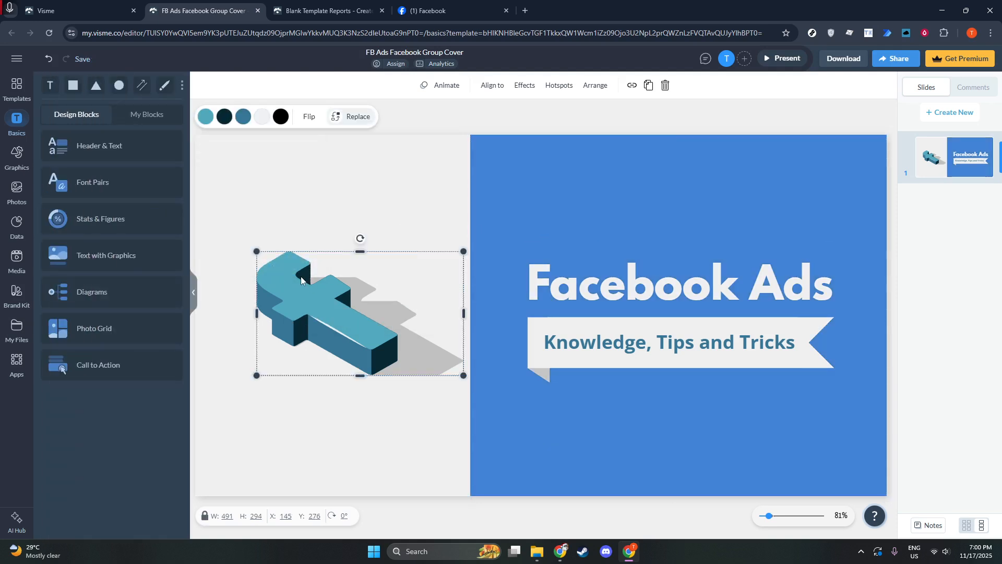
click(206, 117)
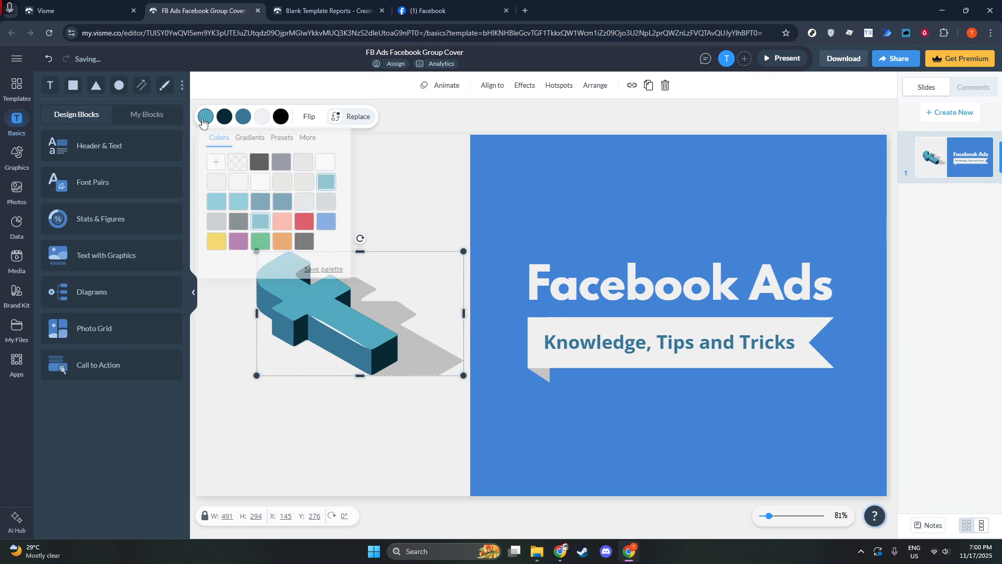
click(327, 222)
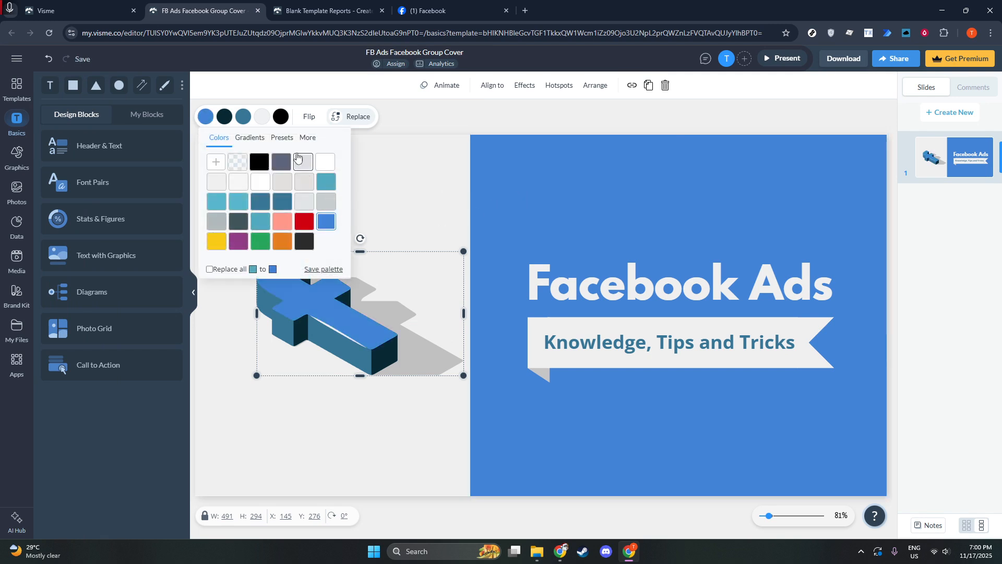
click(243, 116)
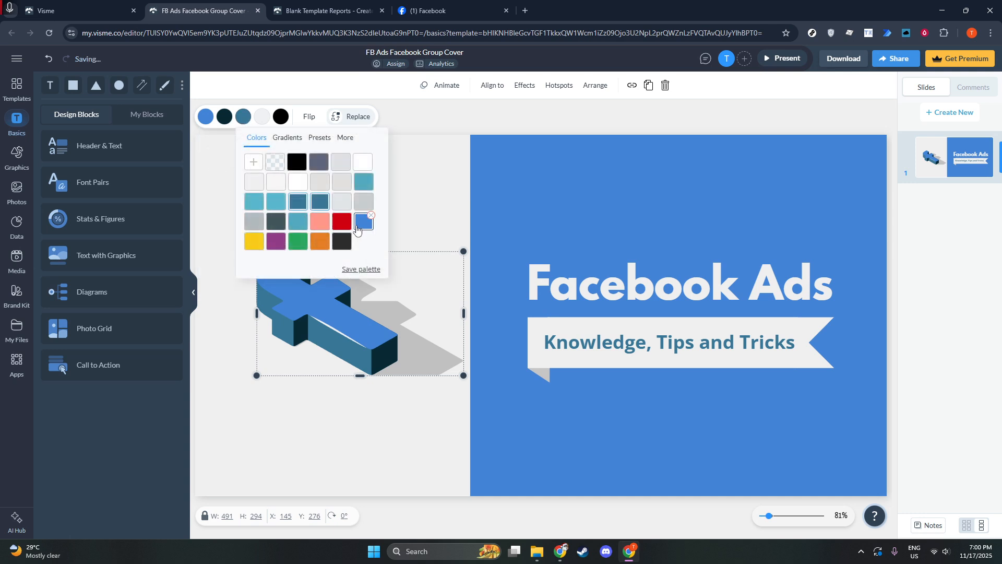
click(364, 221)
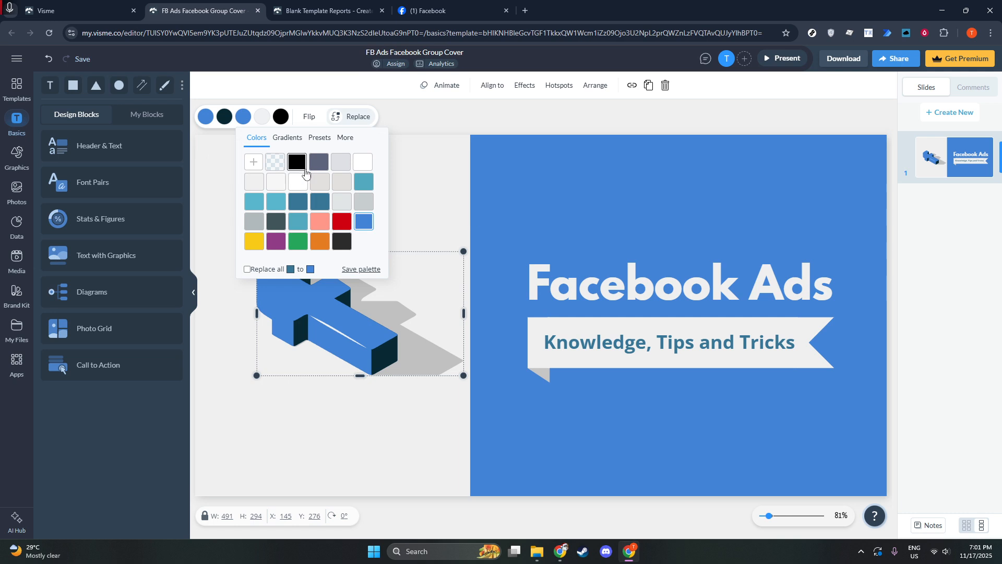
- Change the shadow color of the 3D "f" graphic to light gray
click(281, 117)
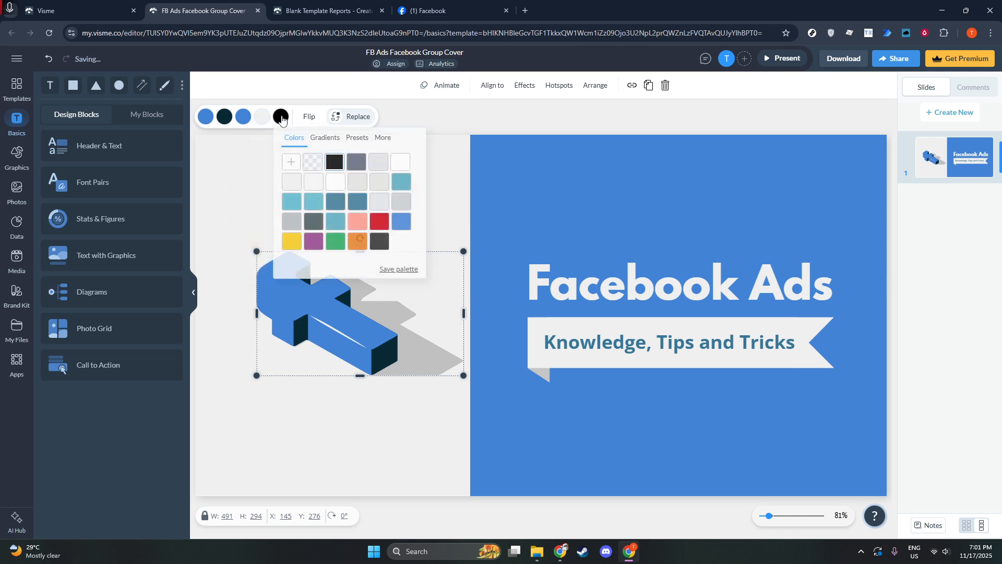
click(399, 163)
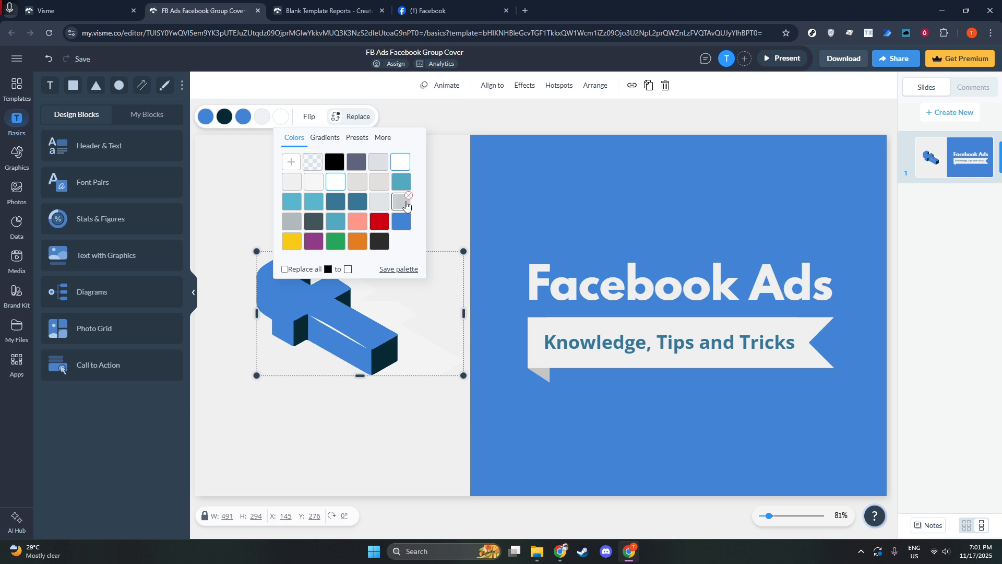
click(401, 202)
click(499, 190)
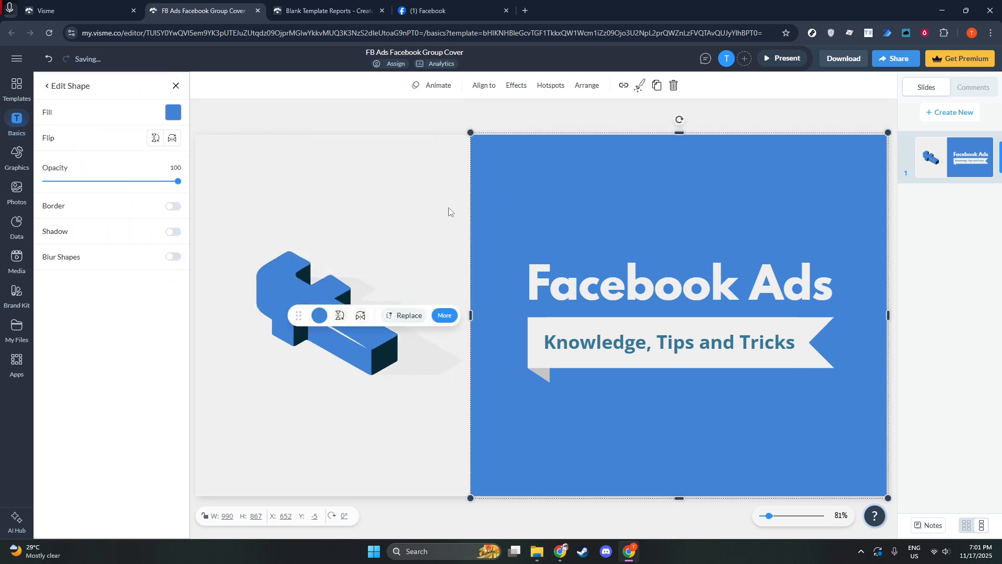
- Set the side faces of the 3D "f" graphic to the dark blue-teal palette color and deselect the graphic
click(323, 264)
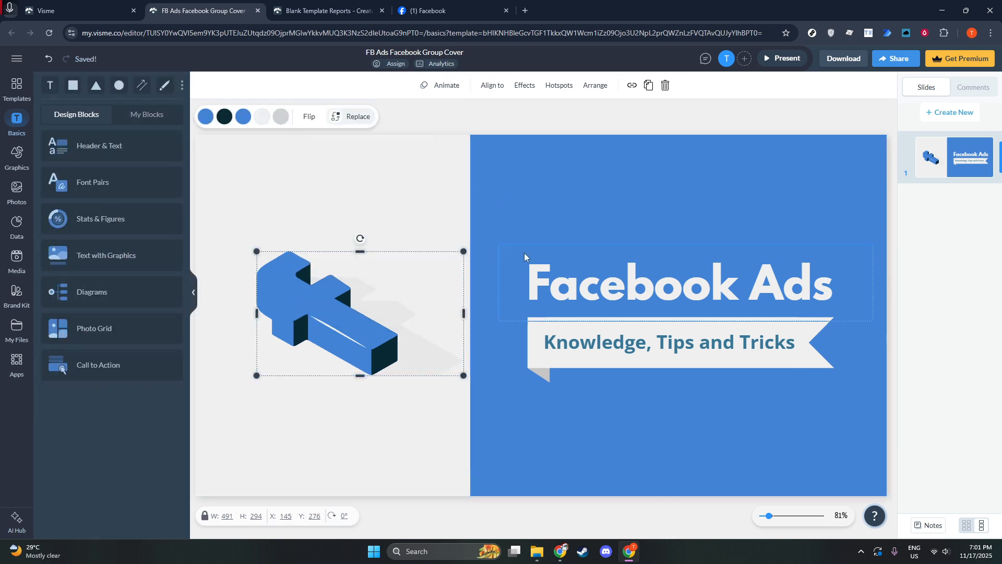
click(243, 116)
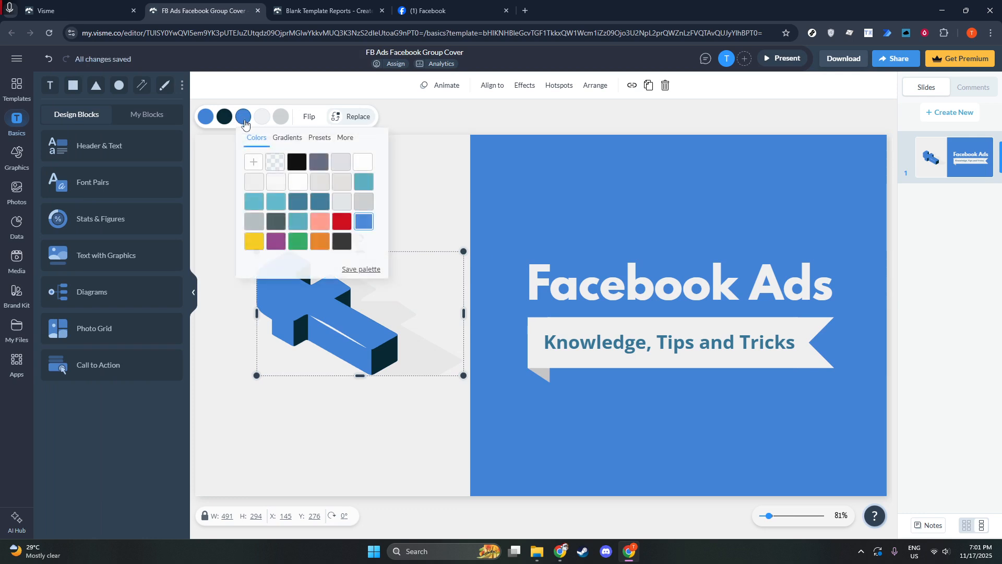
click(298, 224)
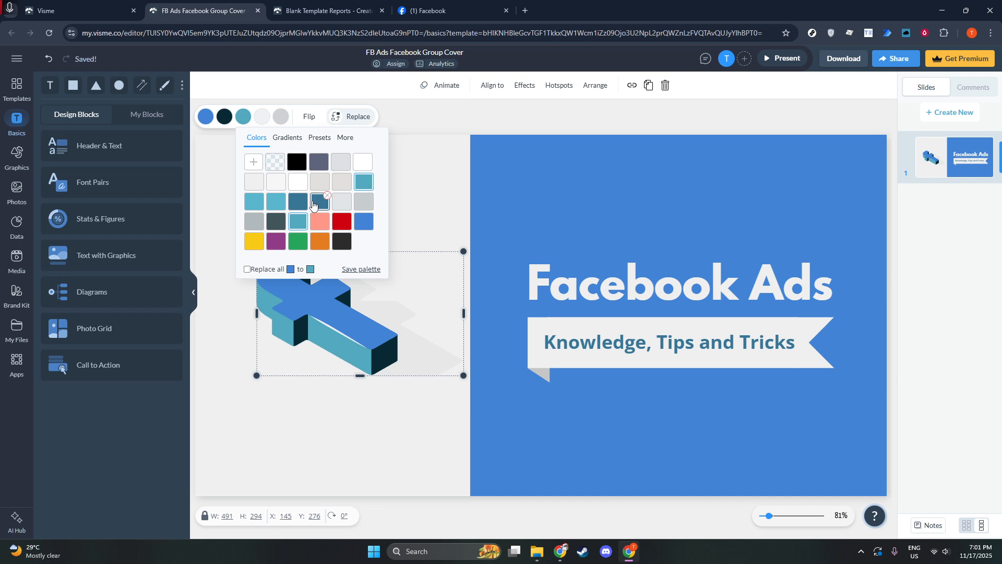
click(313, 204)
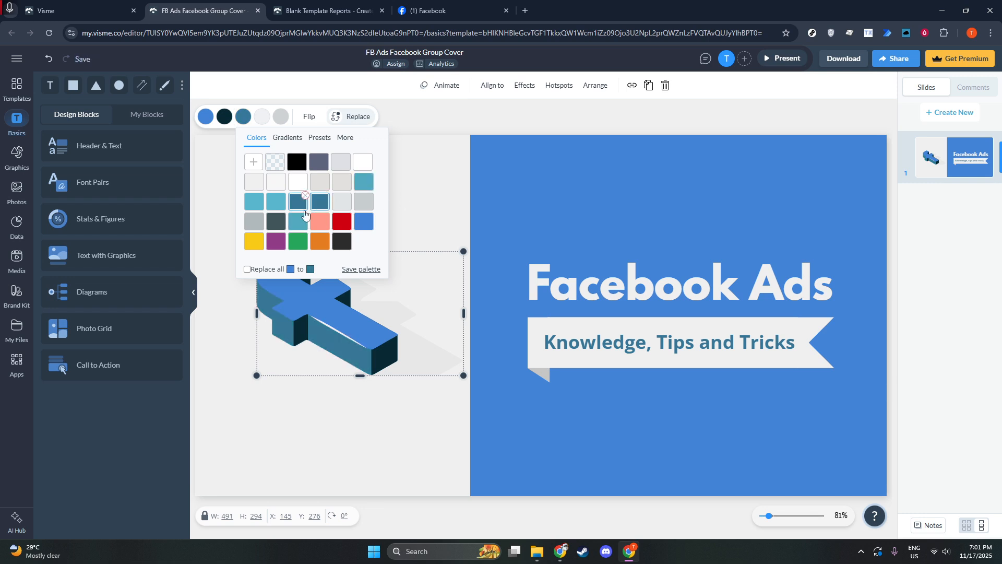
click(452, 194)
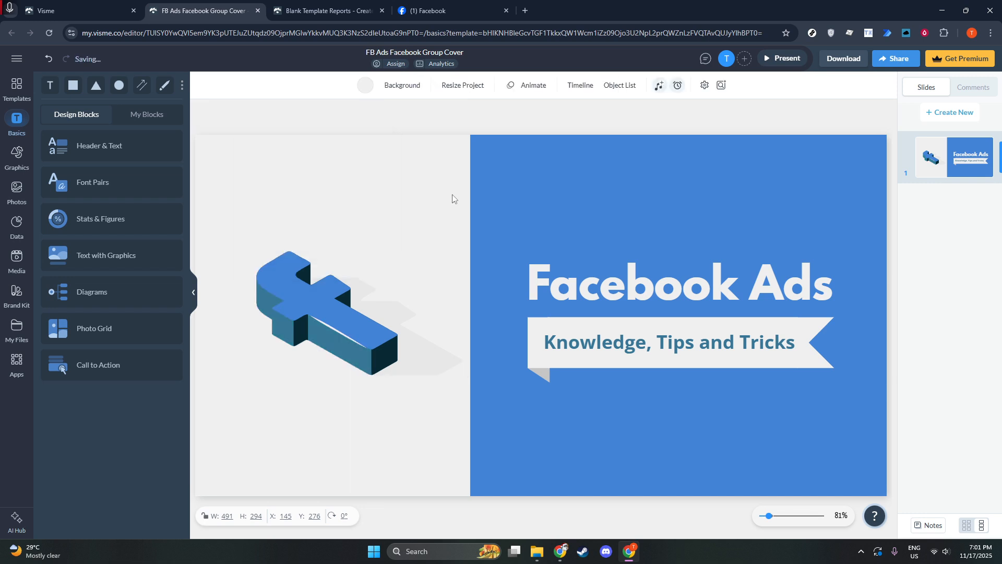
- Change the font of the "Knowledge, Tips and Tricks" banner text to Amiko
click(598, 349)
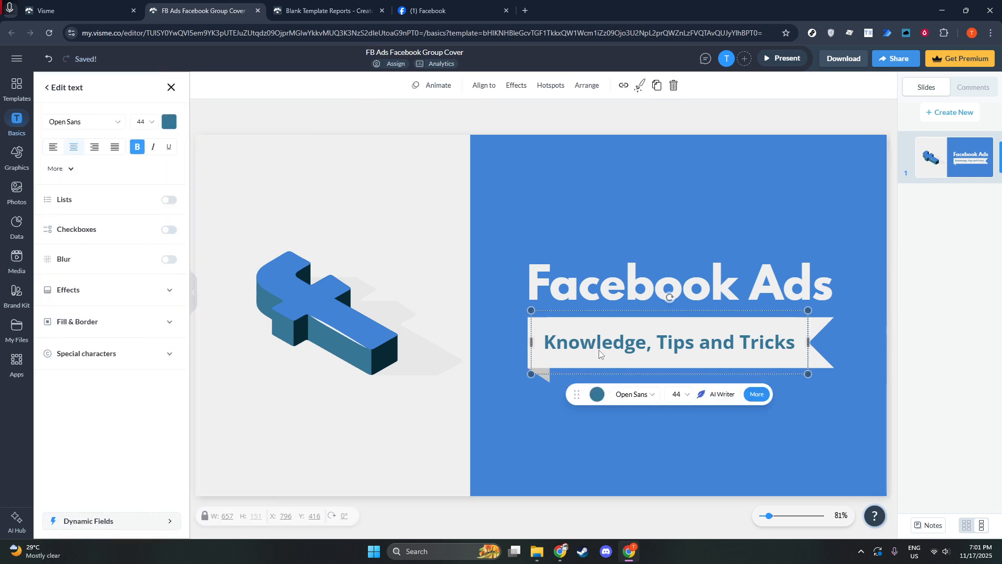
click(117, 127)
click(91, 199)
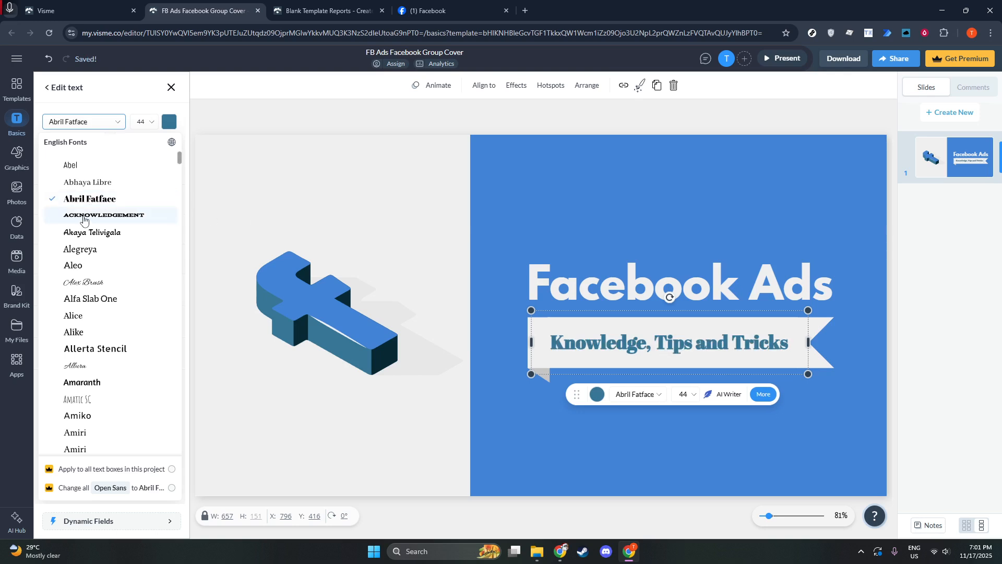
click(86, 233)
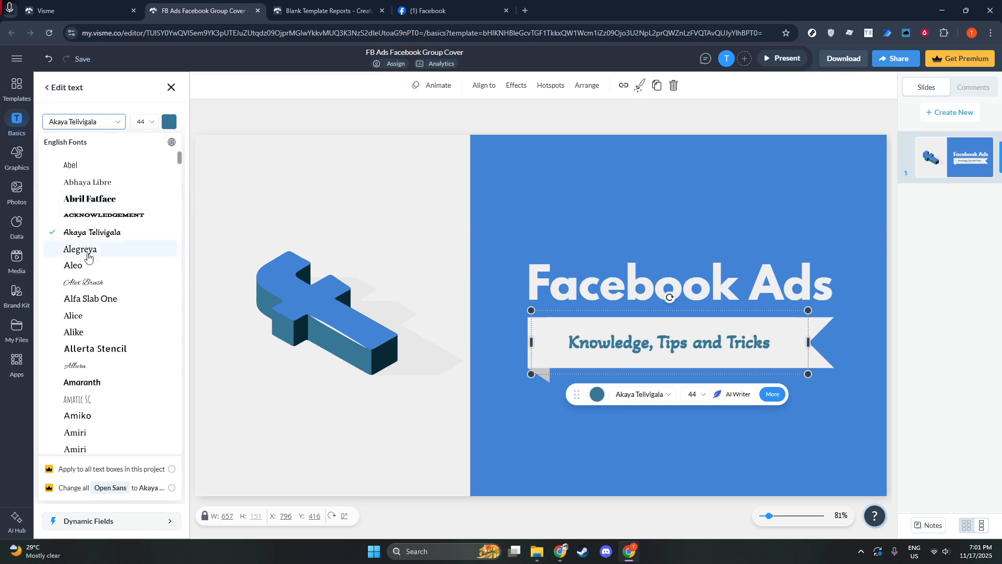
click(81, 416)
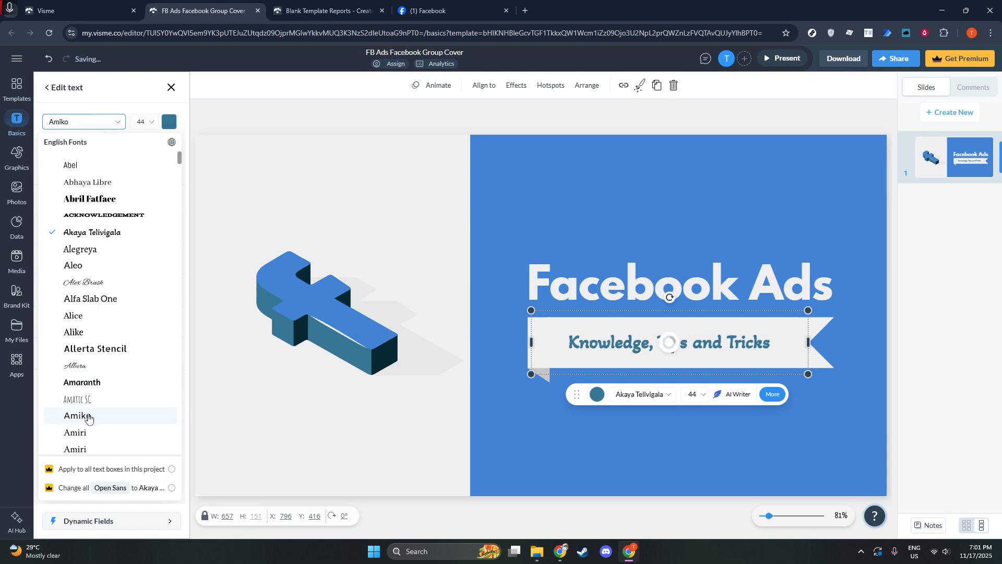
- Replace the word "Ads" in the "Facebook Ads" heading with "Cover" and leave text editing
click(578, 274)
click(579, 274)
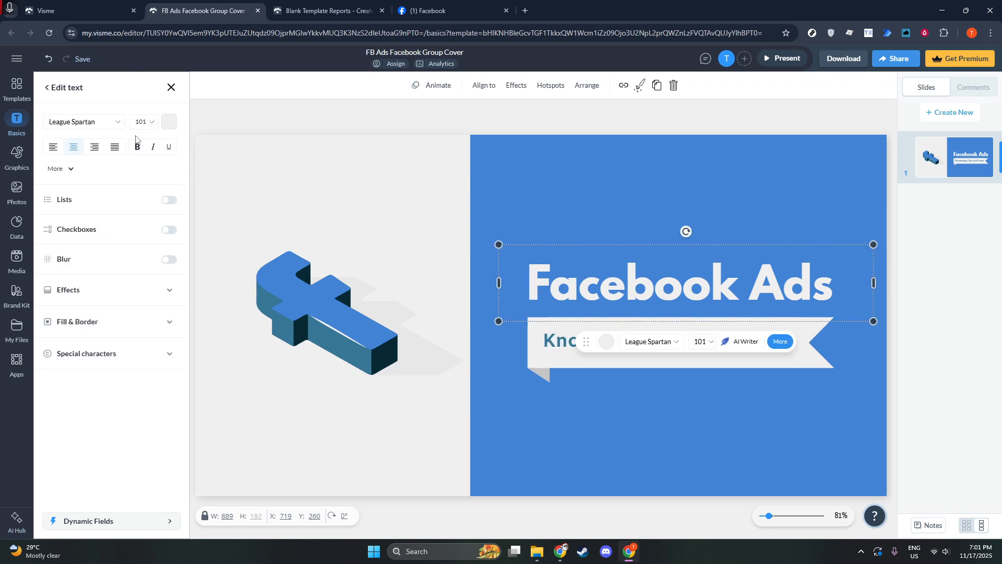
click(796, 288)
drag(834, 288, 751, 281)
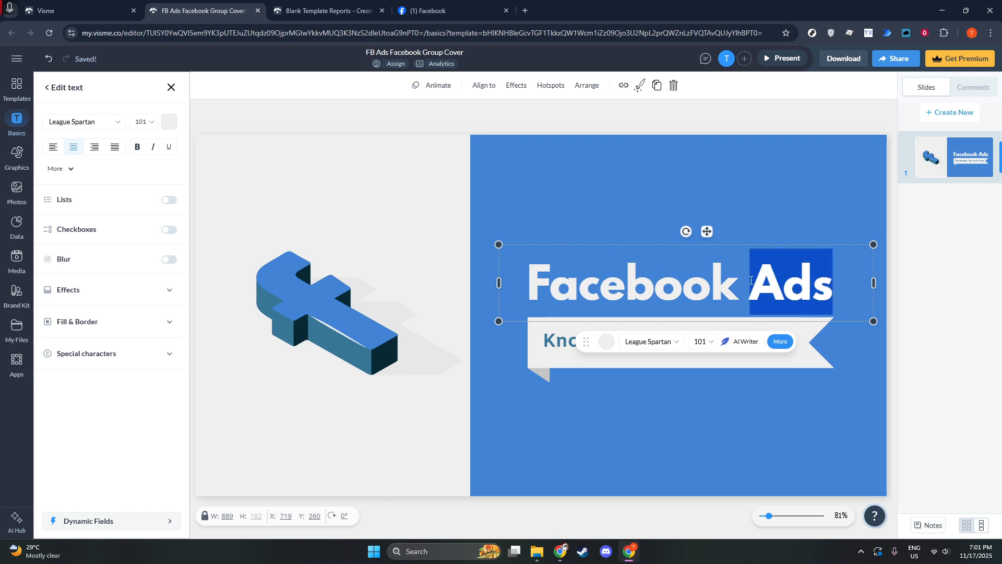
text(C)
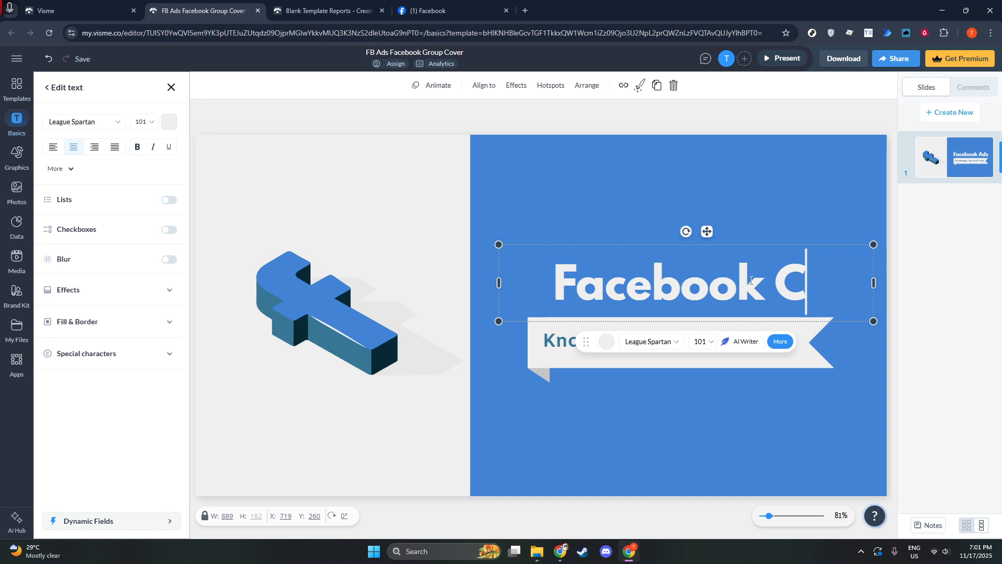
text(over)
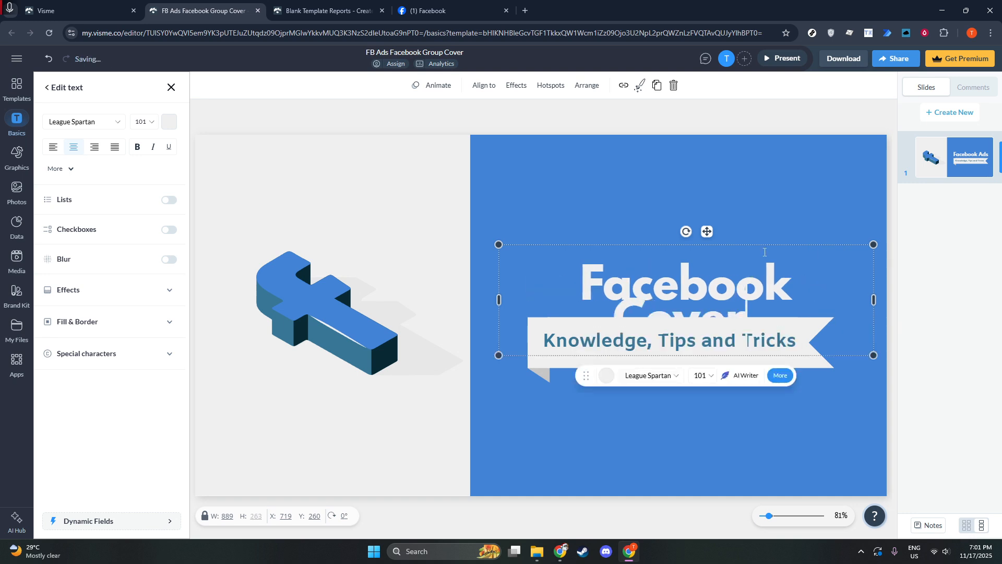
click(784, 216)
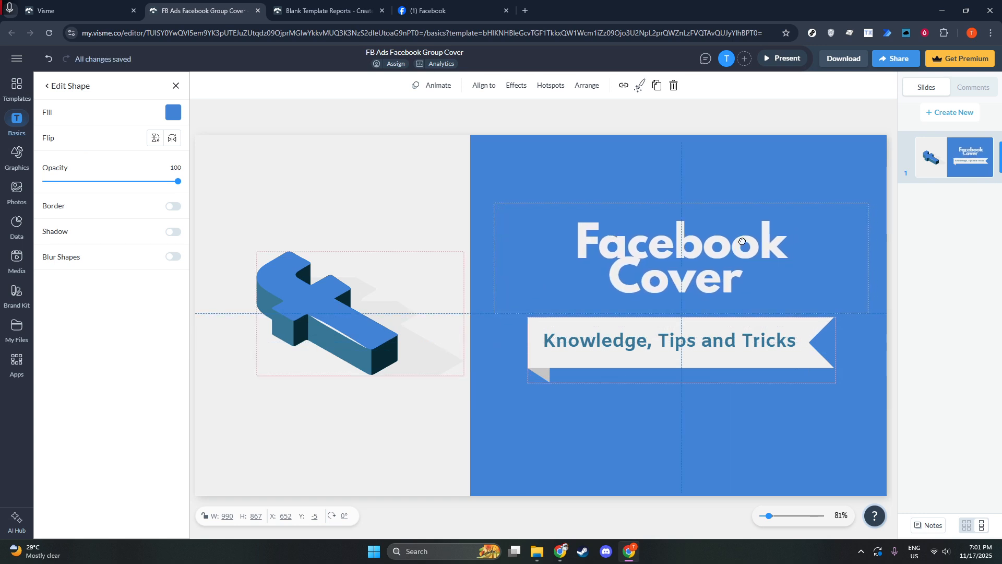
- Move the "Facebook Cover" heading up so both lines sit clear above the ribbon banner, and deselect it
click(743, 239)
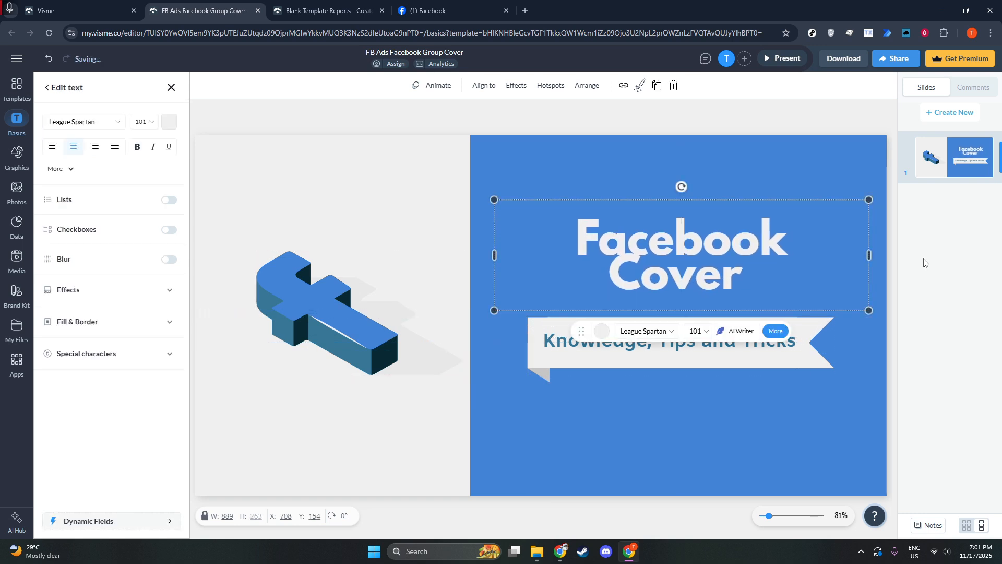
click(702, 256)
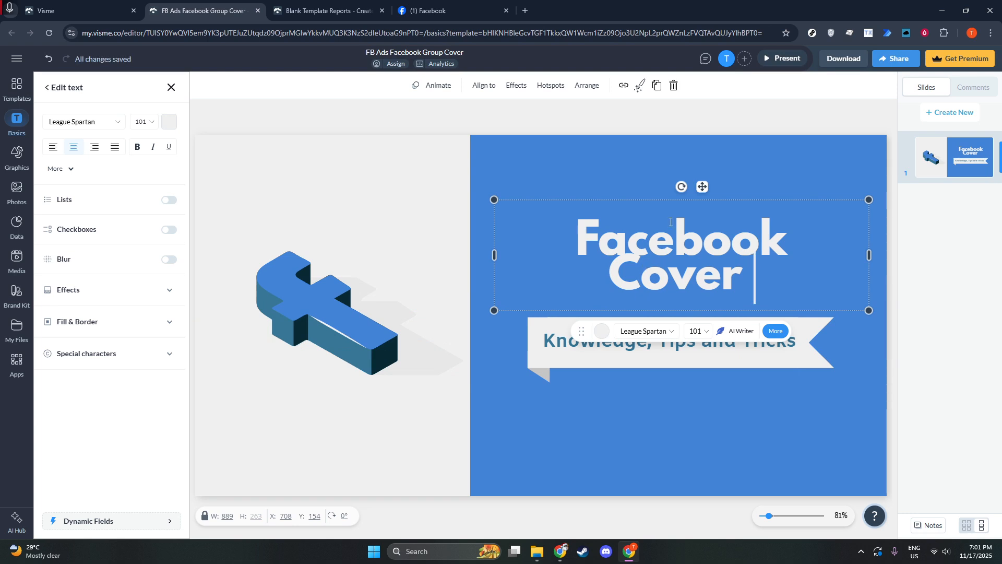
click(443, 180)
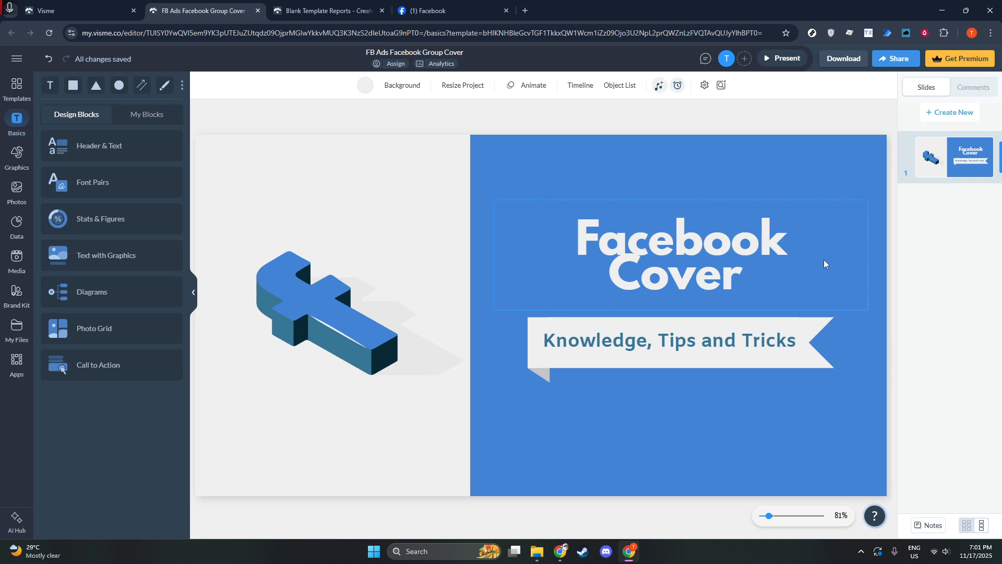
- Download all slides of the finished cover as a JPG image
click(844, 58)
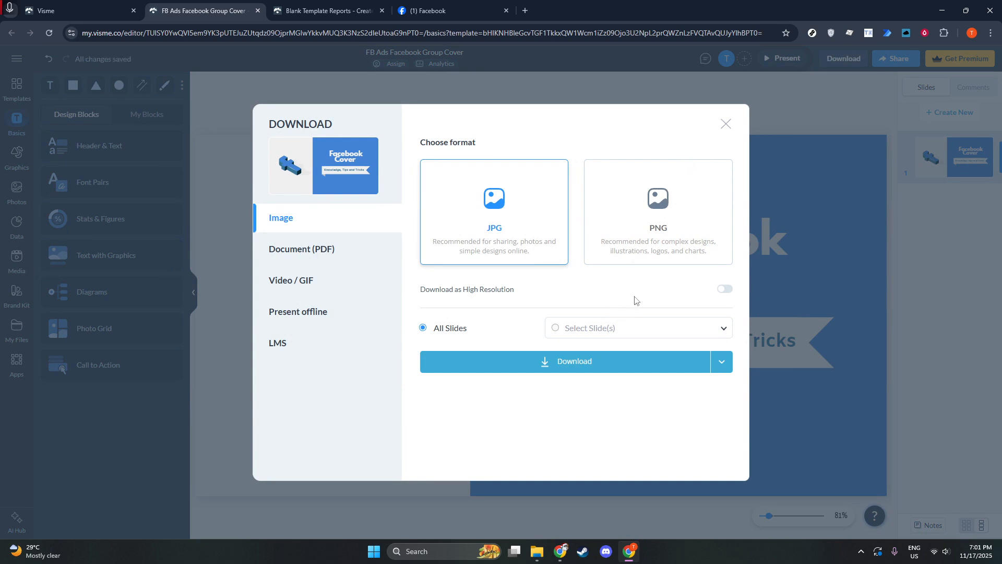
click(616, 362)
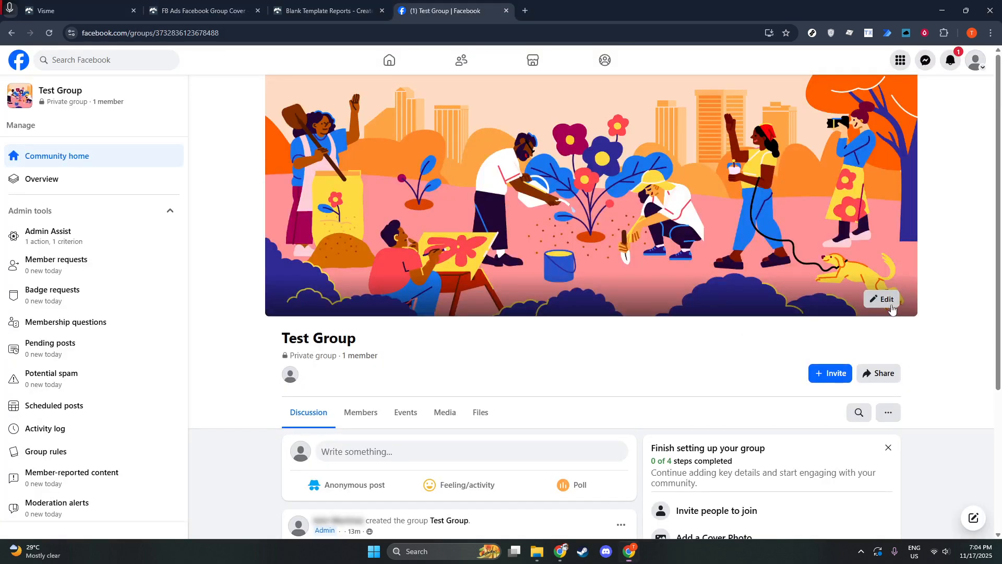
- In the Test Group page on Facebook, upload the image file "FB Ads Facebook Group Cover" as the group's cover photo
click(882, 298)
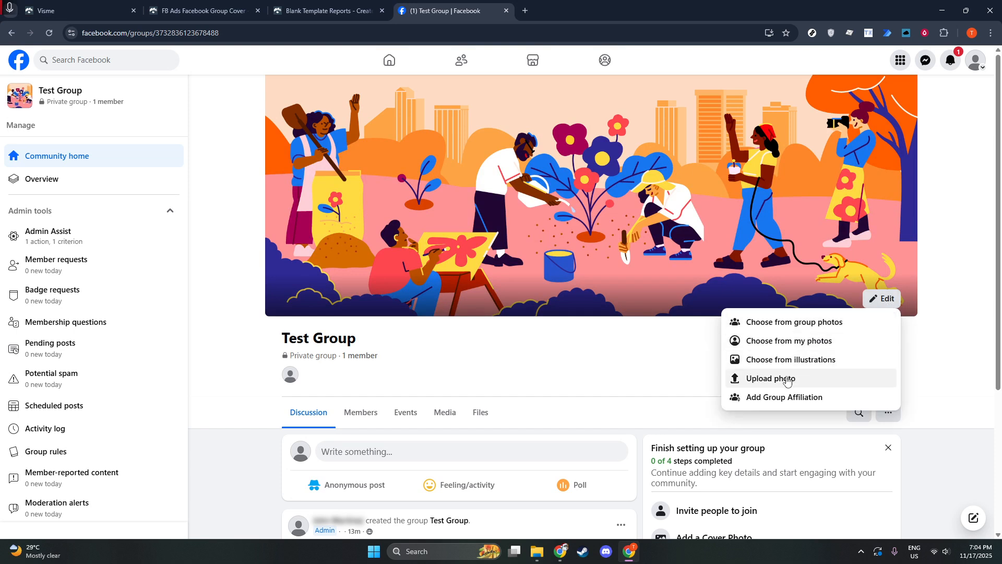
click(789, 379)
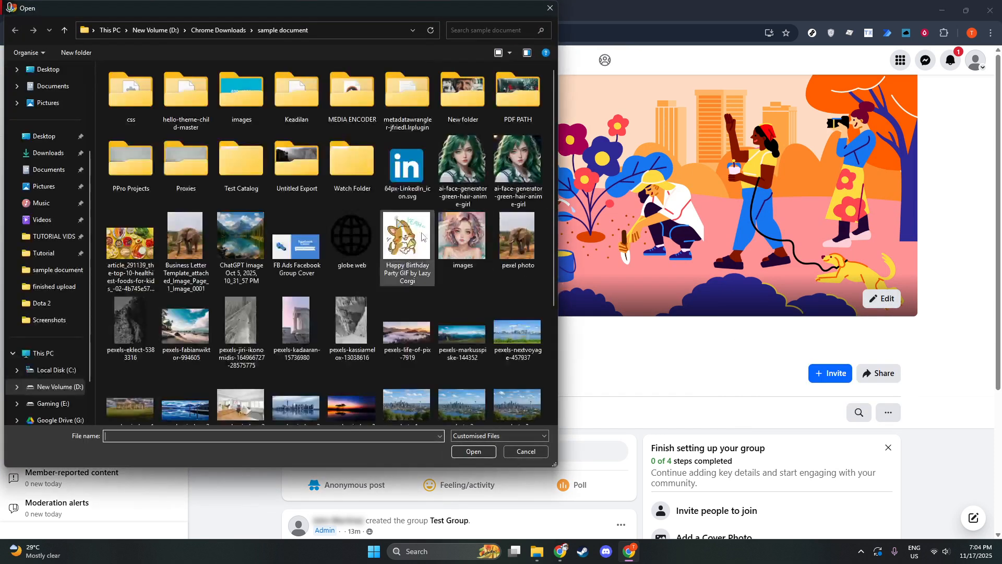
click(297, 242)
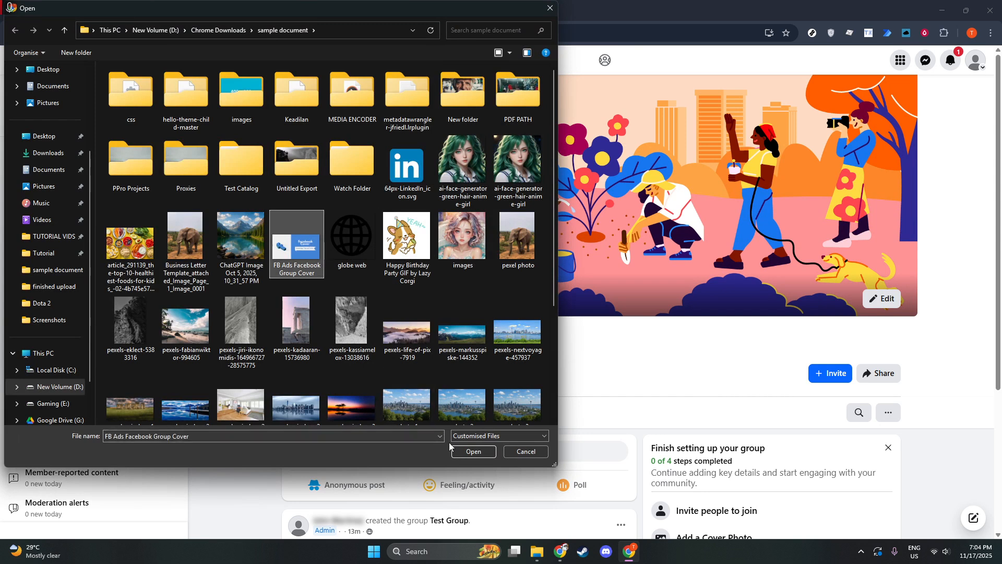
click(469, 452)
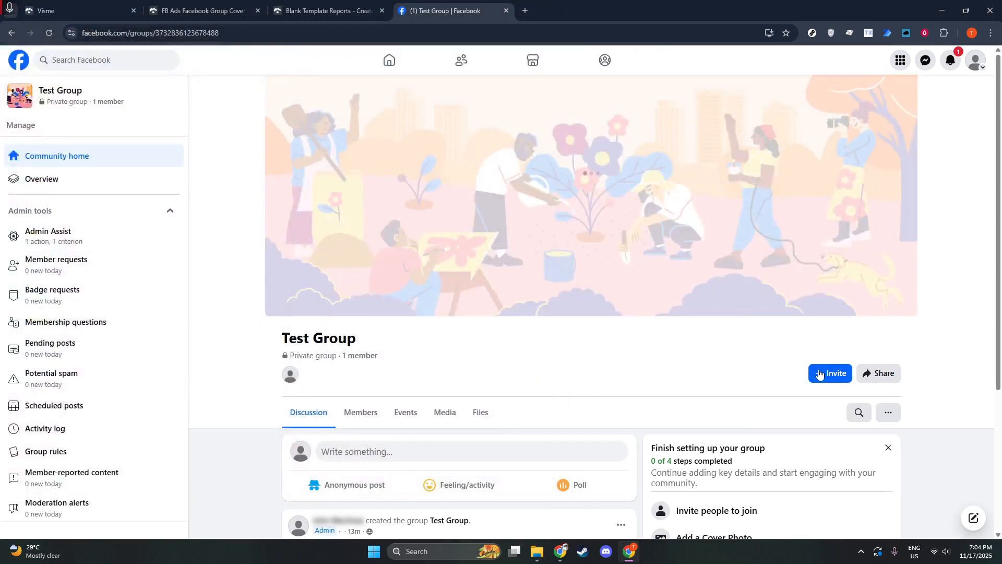